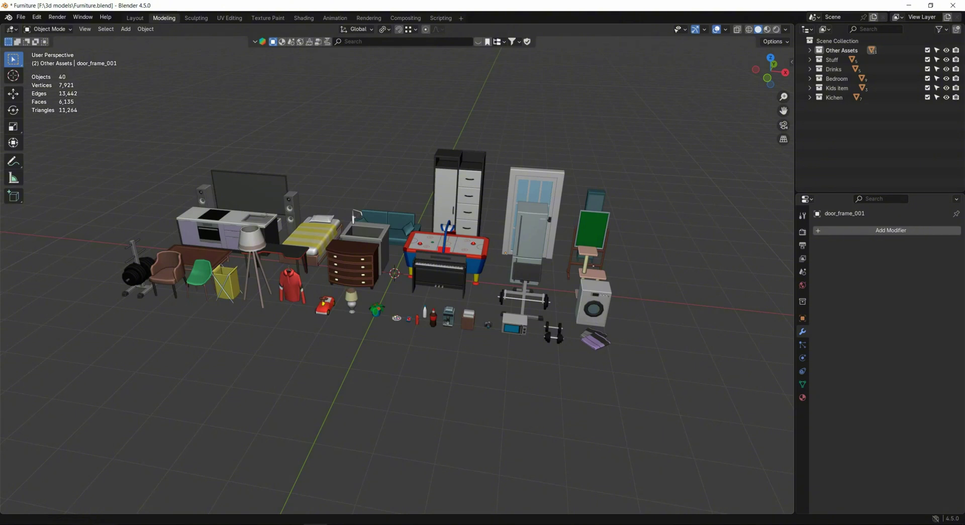
Check the Furniture scene's Stuff collection, then delete the default camera, cube and light in a second session
middle_click_drag(629, 282, 611, 247)
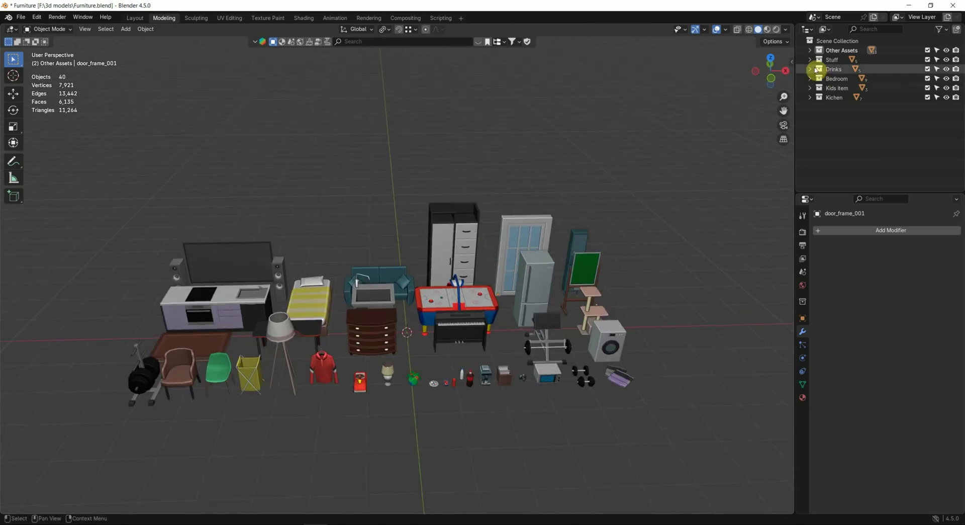
left_click(813, 60)
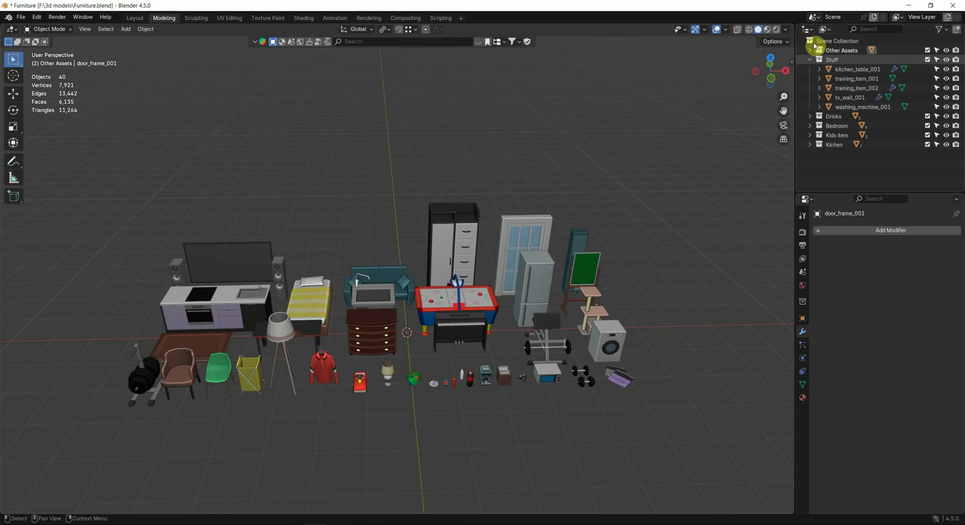
left_click(813, 61)
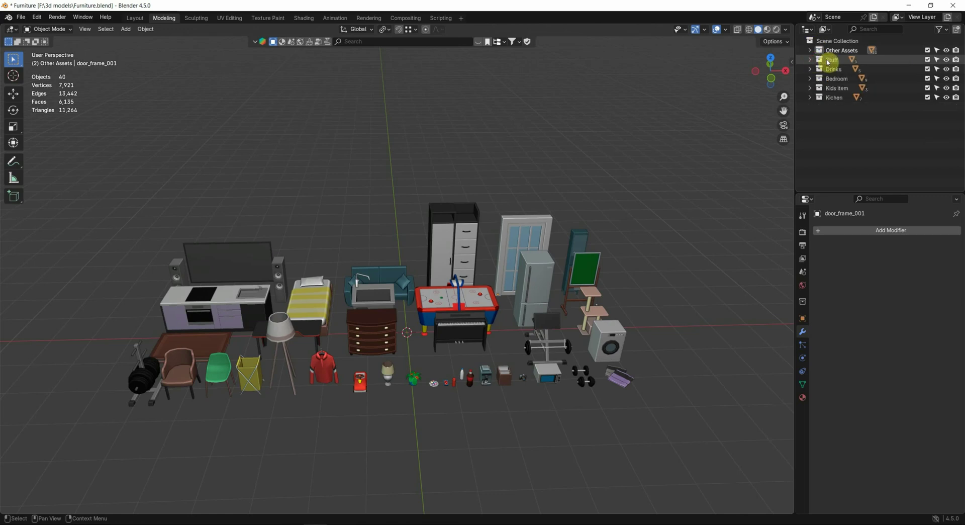
right_click(316, 521)
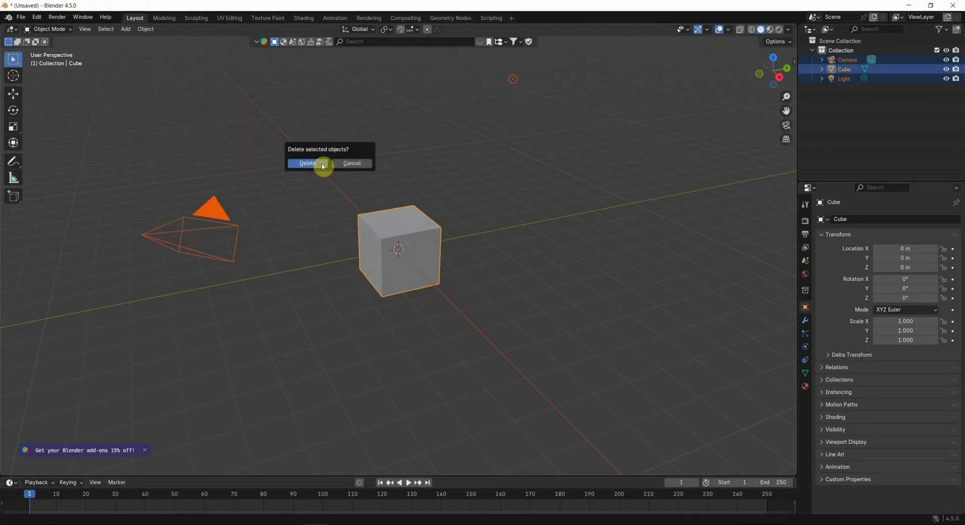
left_click(323, 163)
Append the Drinks collection from Furniture.blend into the new scene
left_click(21, 17)
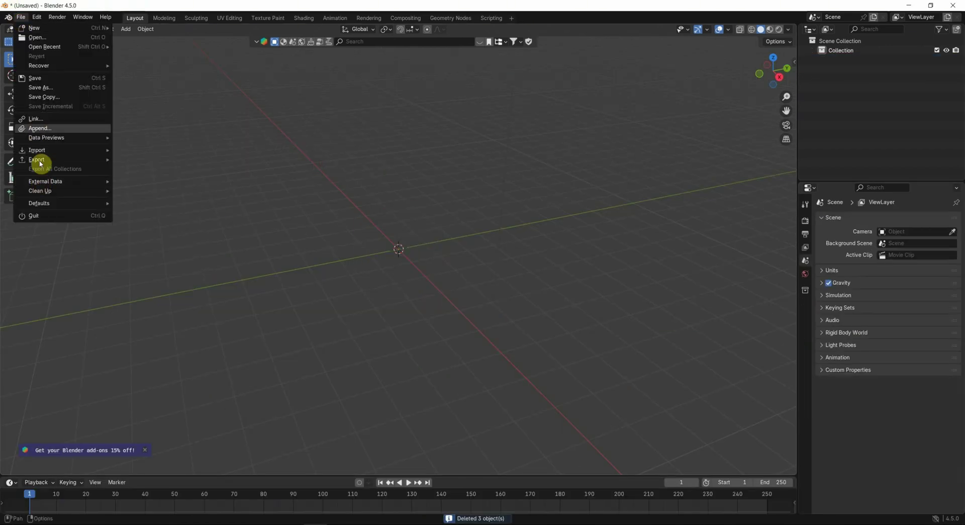
left_click(41, 128)
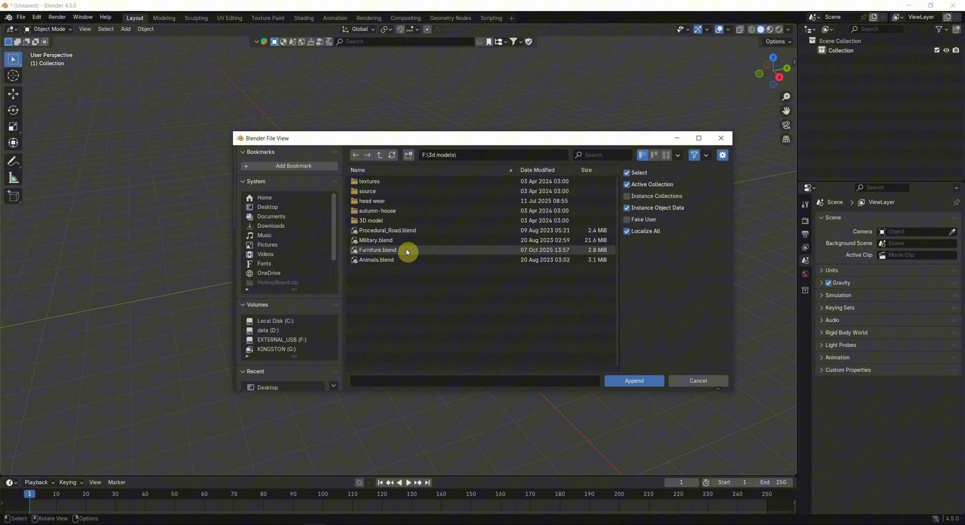
double_click(407, 249)
double_click(379, 294)
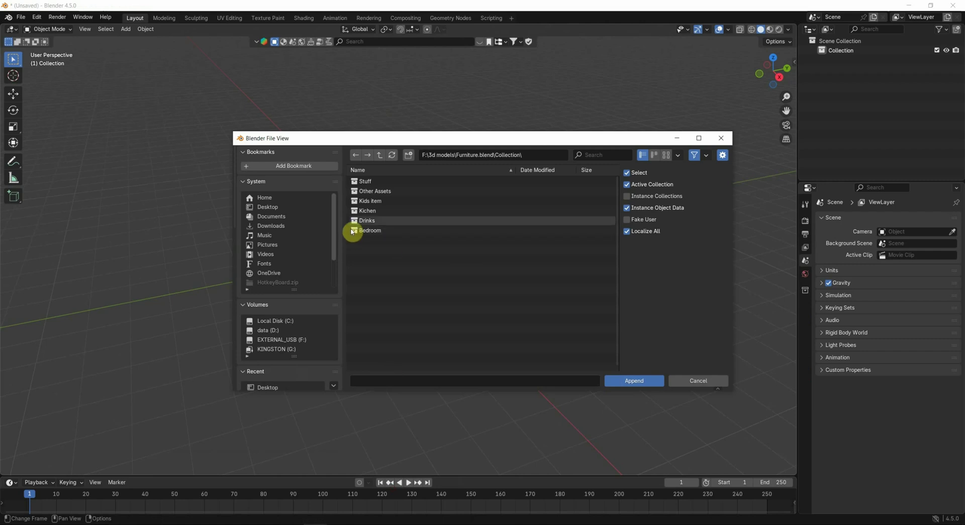
left_click(362, 221)
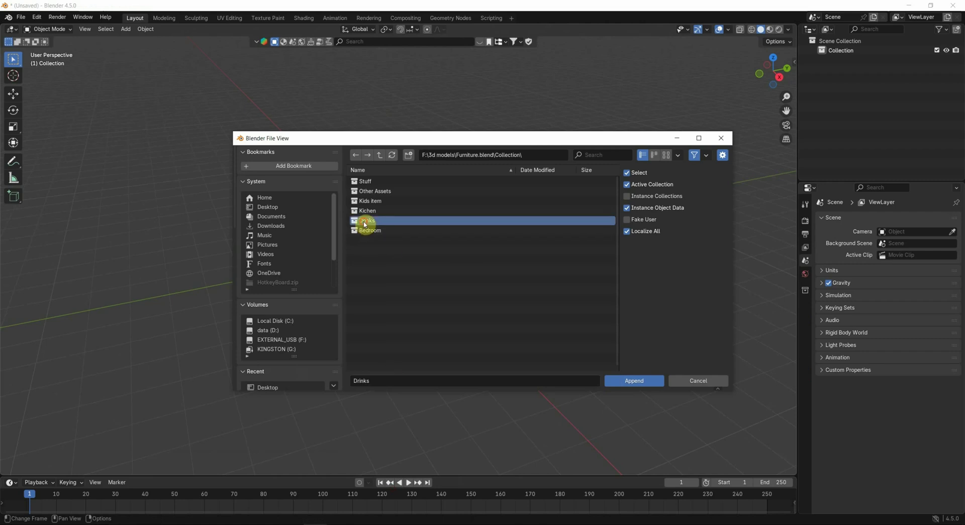
left_click(638, 384)
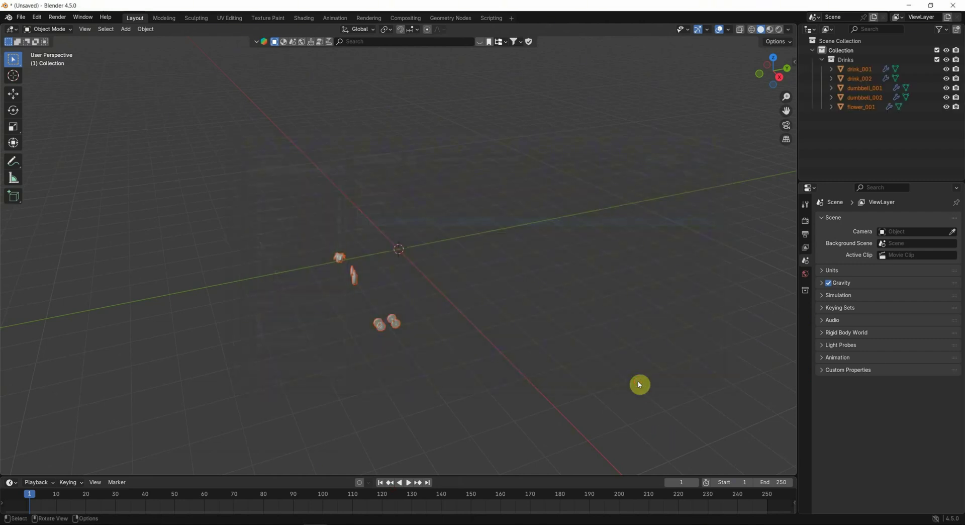
scroll(503, 332, "up", 5)
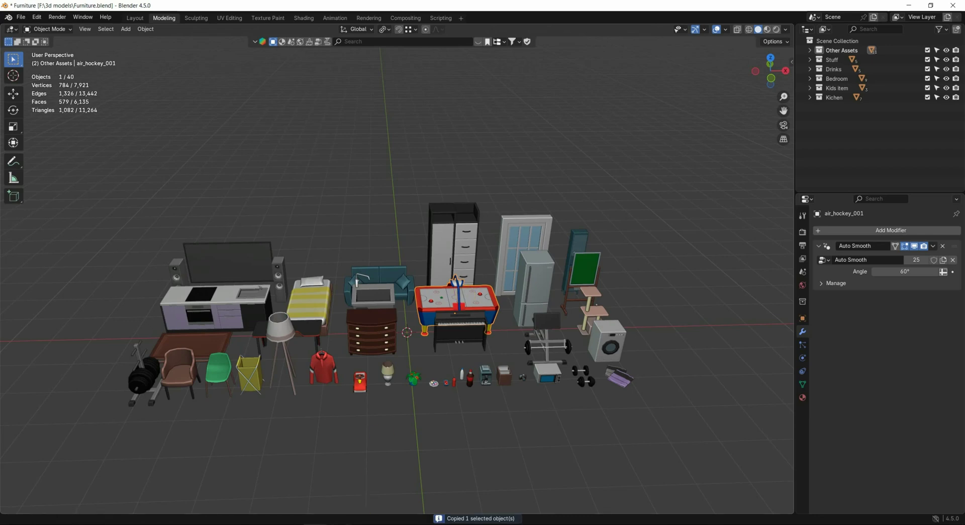
Paste the copied air hockey table into the unsaved Blender scene beside the Drinks objects
left_click(352, 508)
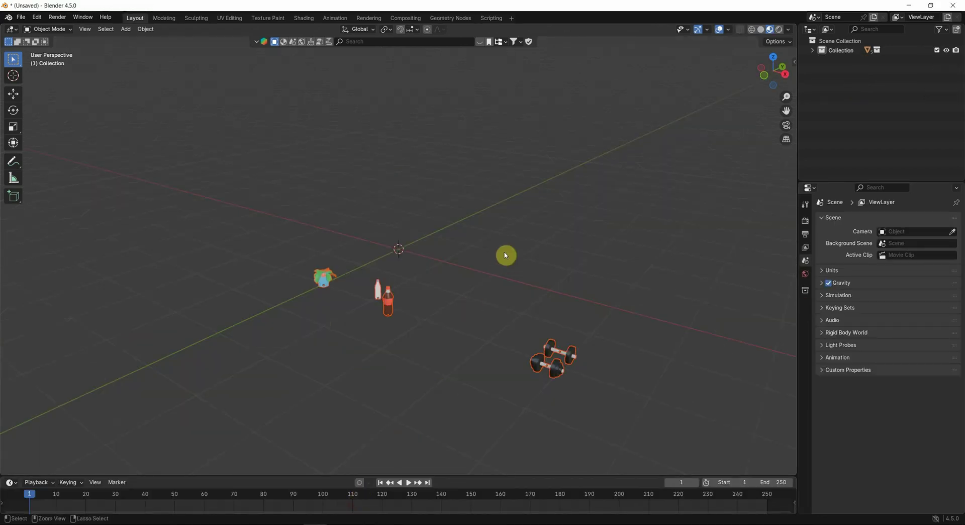
key("ctrl+v")
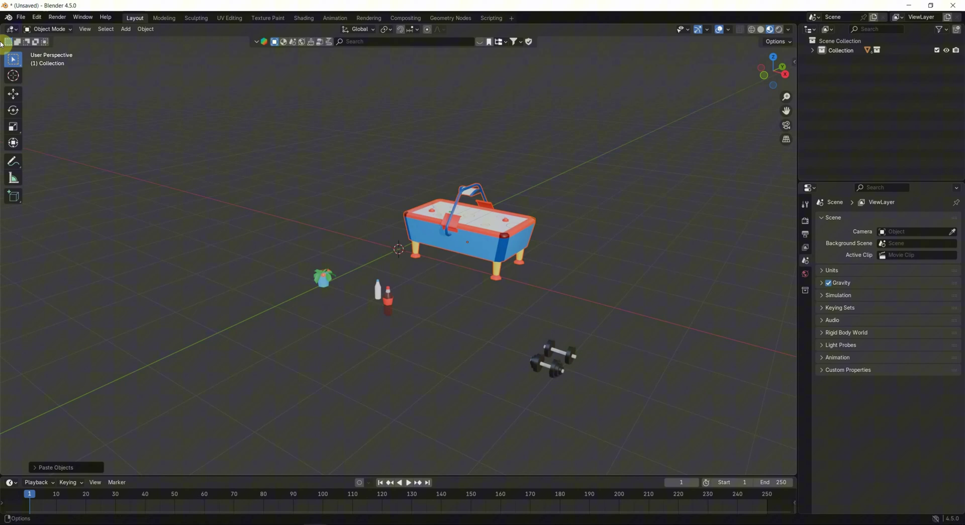
left_click(20, 18)
key("Escape")
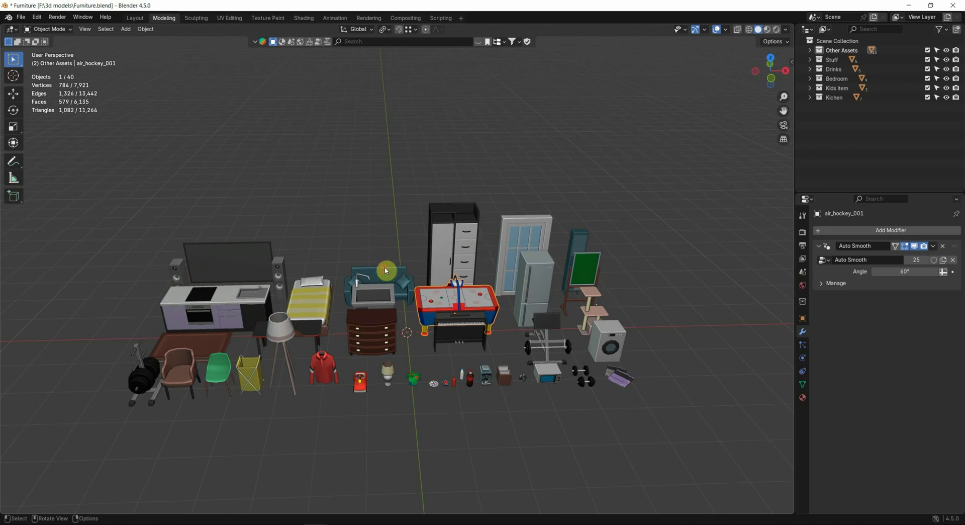
Export only the selected sofa to Furniture.fbx with Limit to Selected Objects
left_click(385, 272)
middle_click_drag(385, 272, 321, 242)
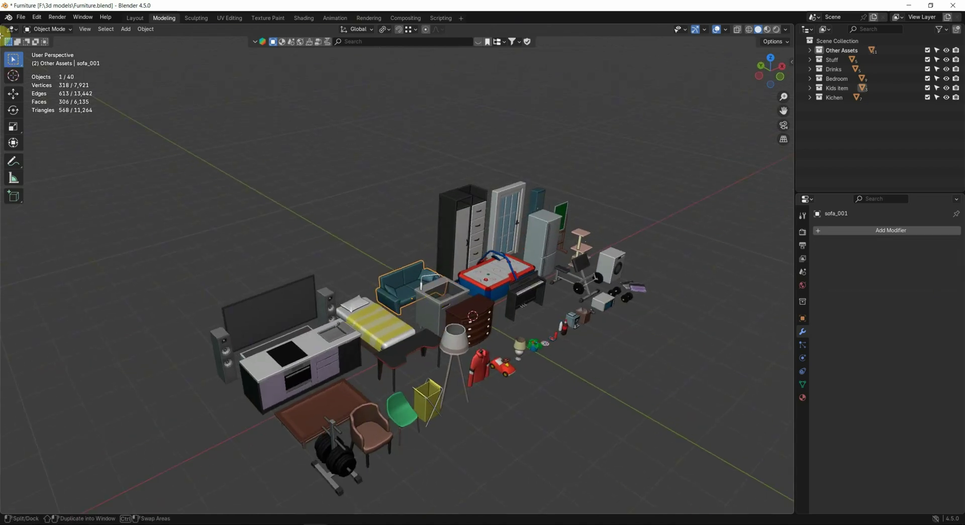
left_click(21, 15)
mouse_move(36, 158)
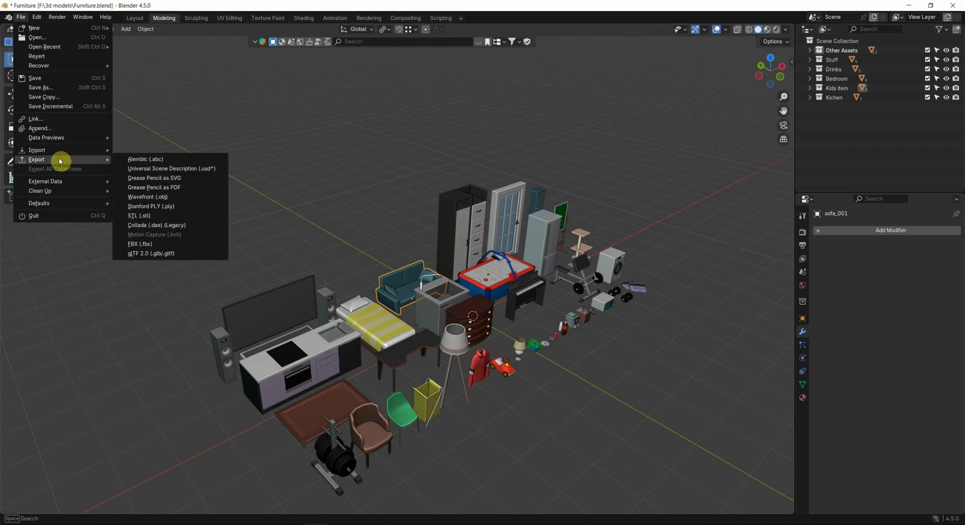
left_click(158, 243)
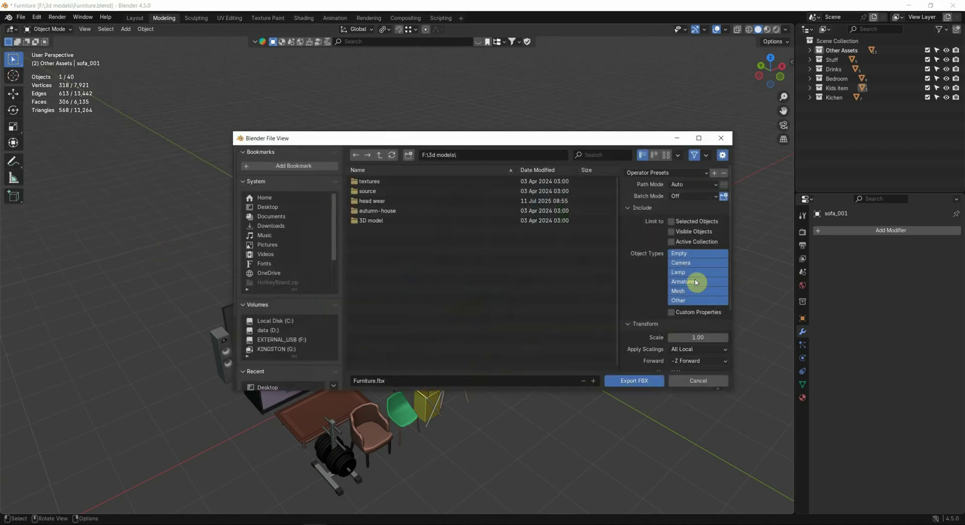
left_click(674, 223)
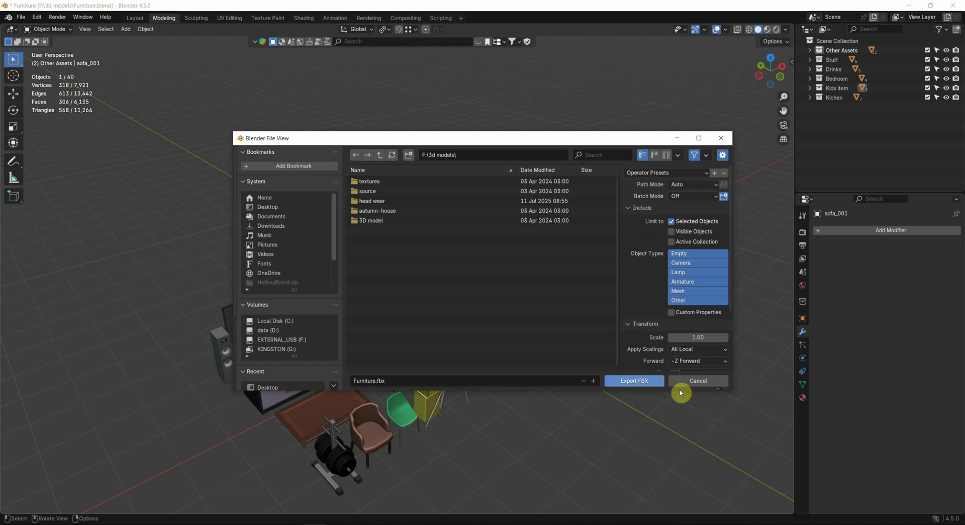
left_click(651, 386)
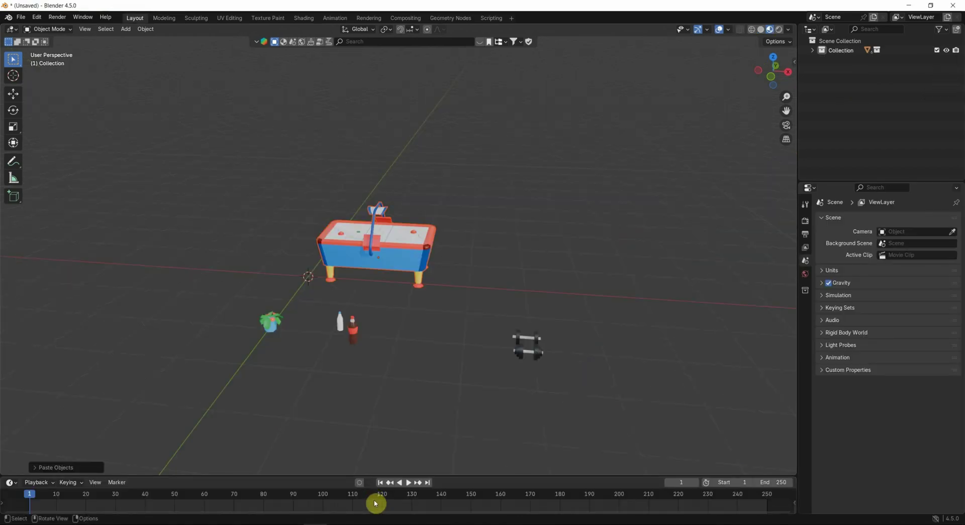
Import Furniture.fbx into the new scene and select the imported sofa
left_click(27, 16)
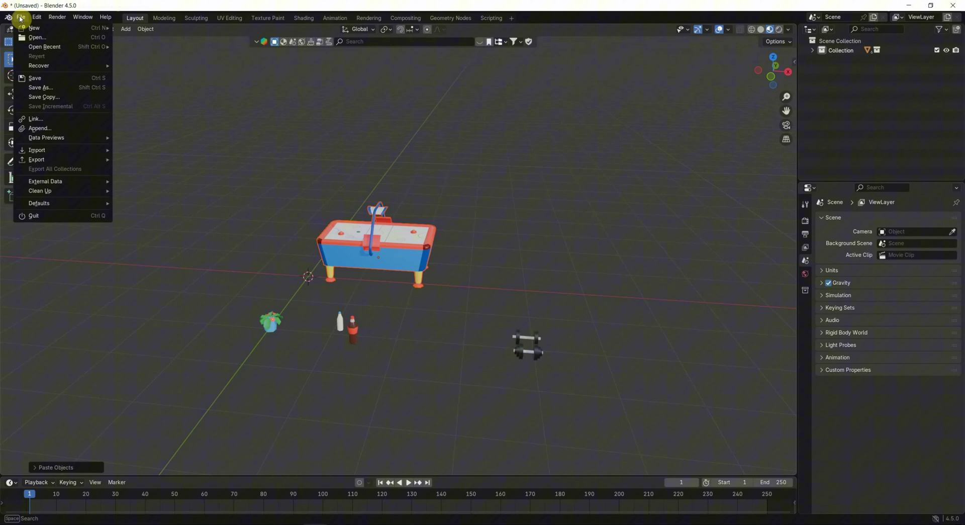
mouse_move(37, 150)
left_click(189, 207)
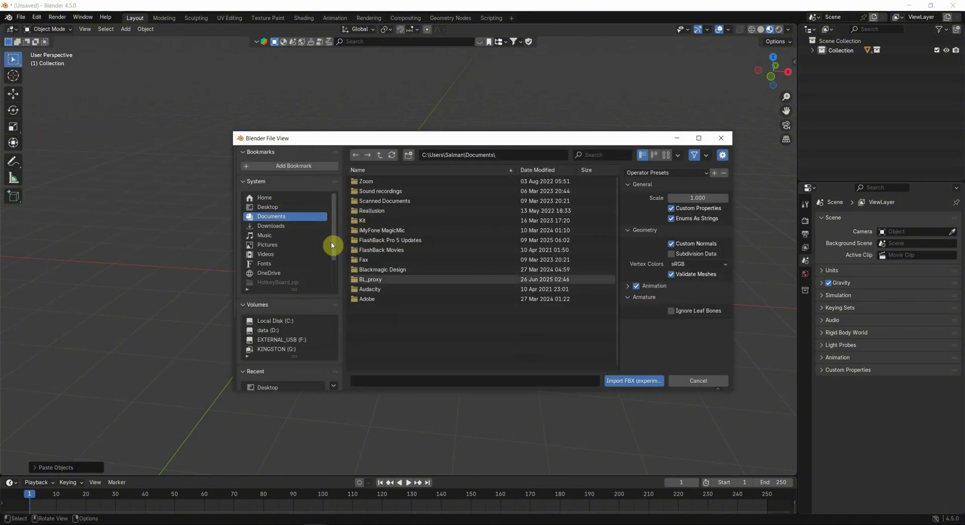
left_click(372, 231)
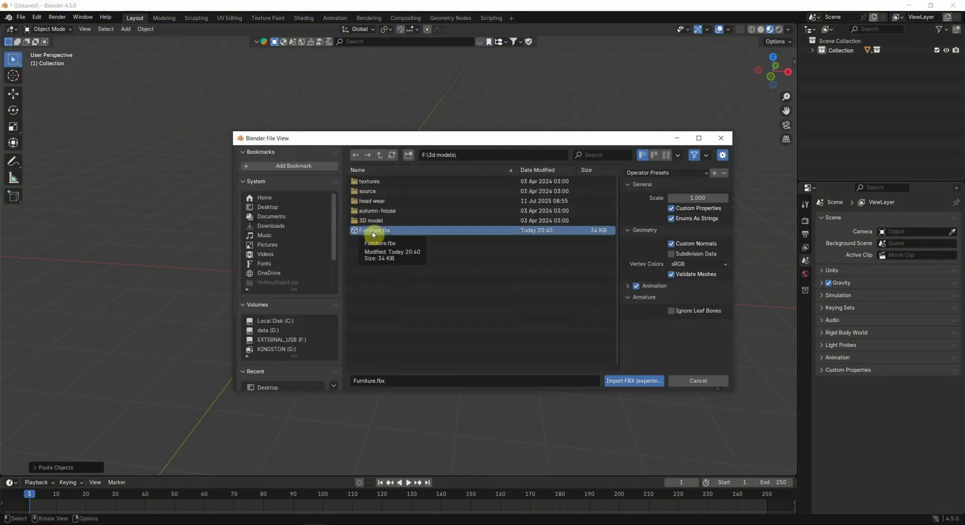
left_click(637, 386)
middle_click_drag(220, 330, 317, 340)
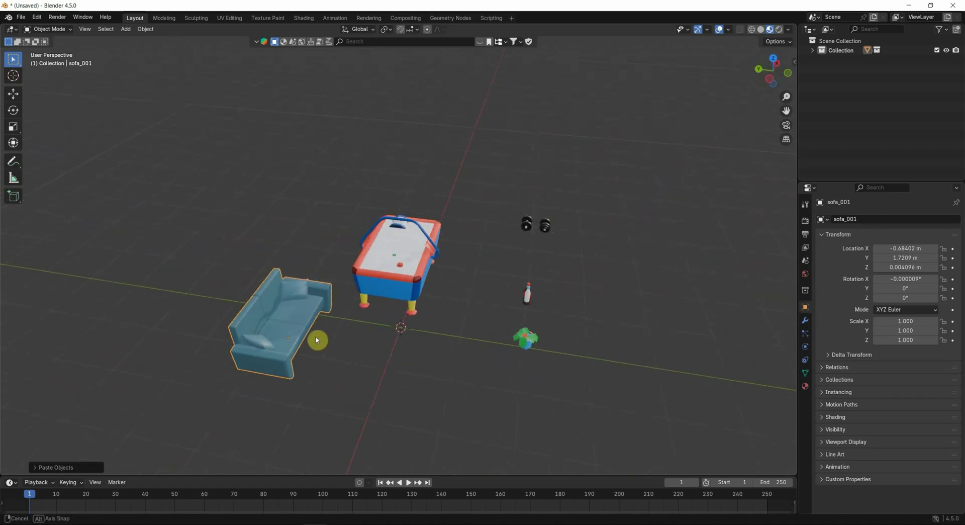
left_click(280, 333)
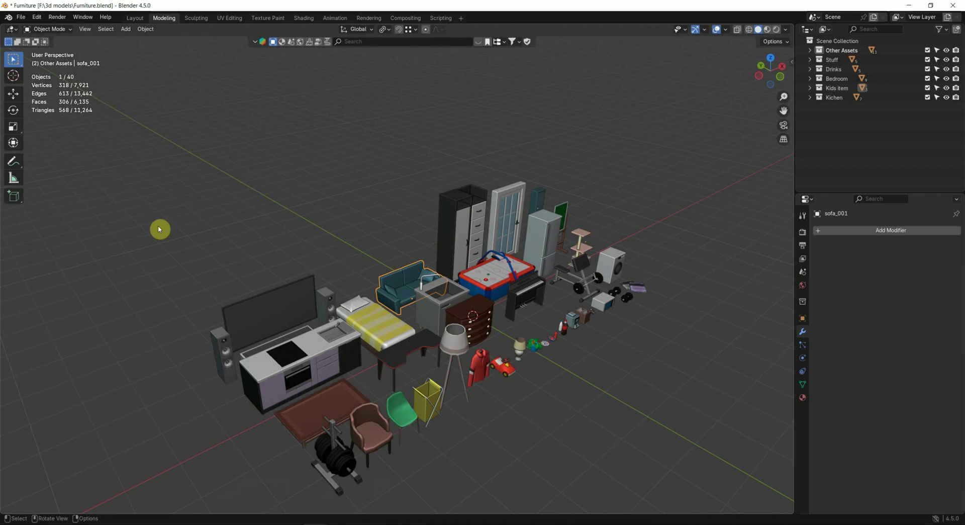
Export the selected kitchen counter as a Wavefront OBJ file with Selection Only
left_click(293, 370)
left_click(21, 16)
mouse_move(36, 159)
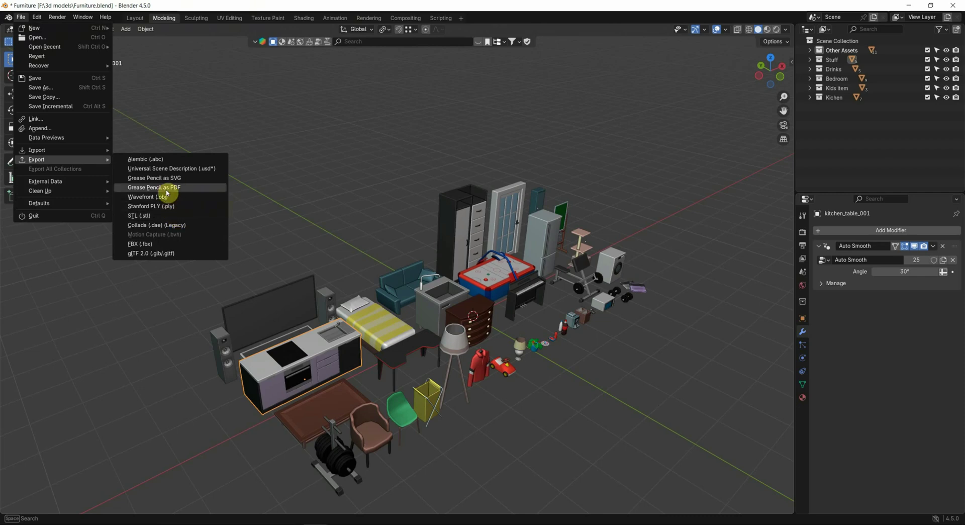
left_click(151, 197)
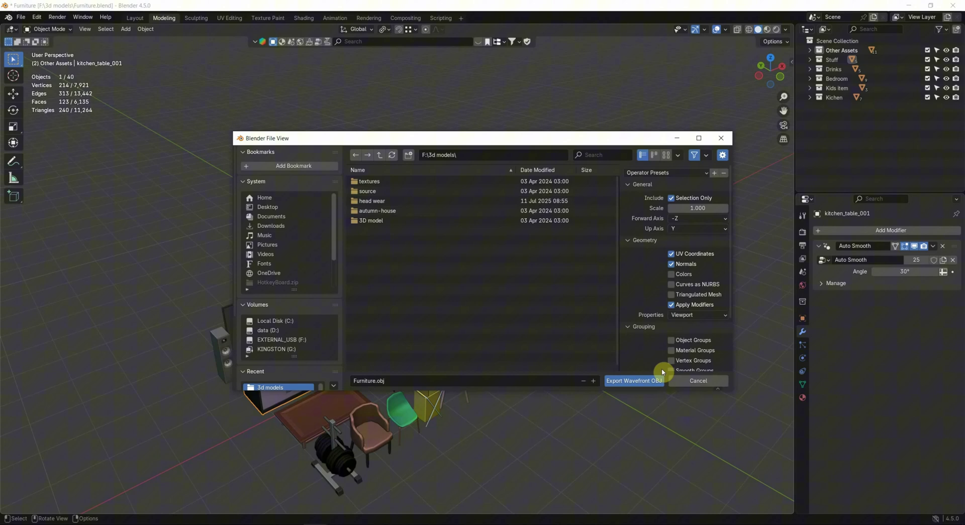
left_click(635, 383)
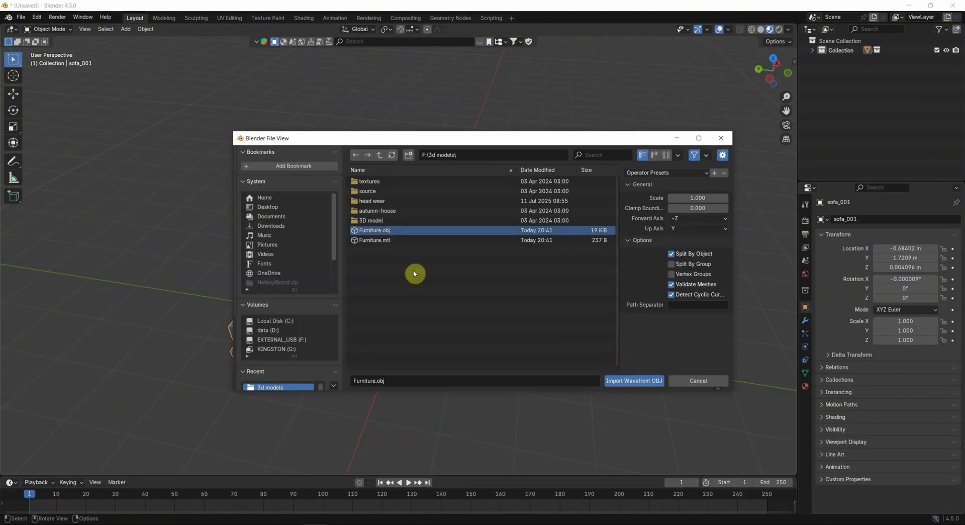
Import Furniture.obj into the new scene and inspect the imported kitchen table
left_click(375, 231)
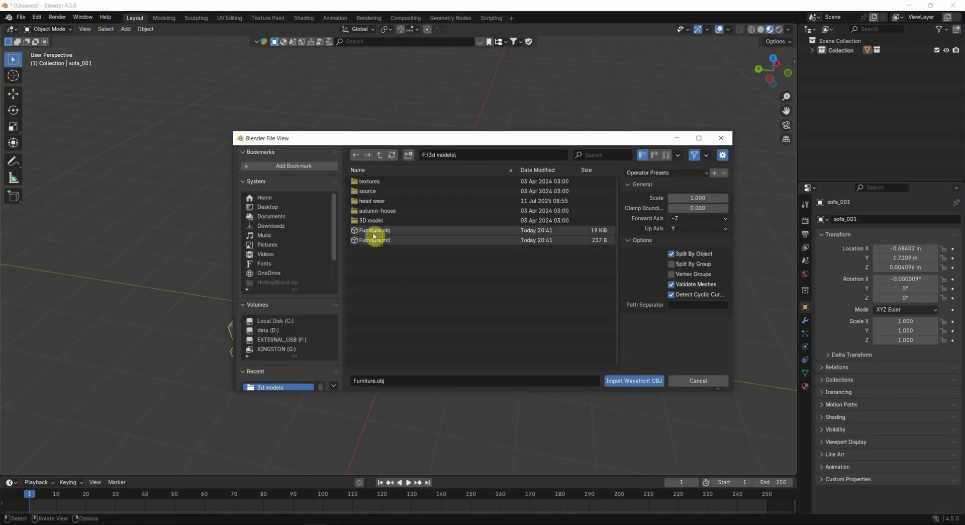
left_click(629, 385)
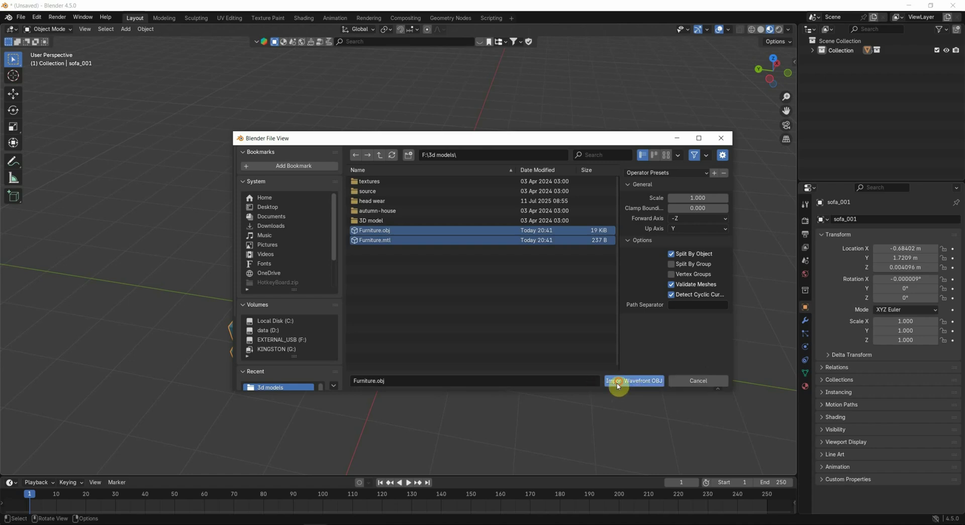
mouse_move(304, 331)
middle_mouse_down()
mouse_move(405, 312)
mouse_move(354, 329)
mouse_move(402, 323)
middle_mouse_up()
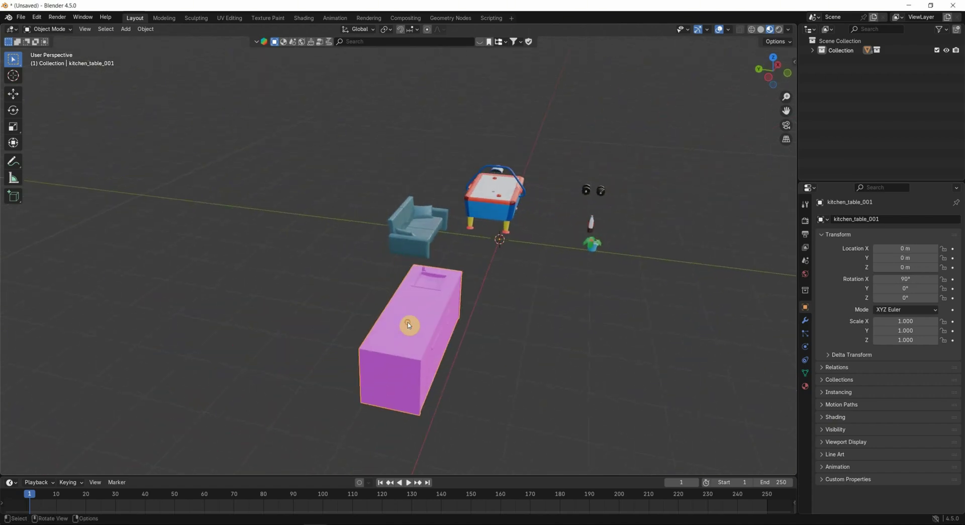
left_click(413, 304)
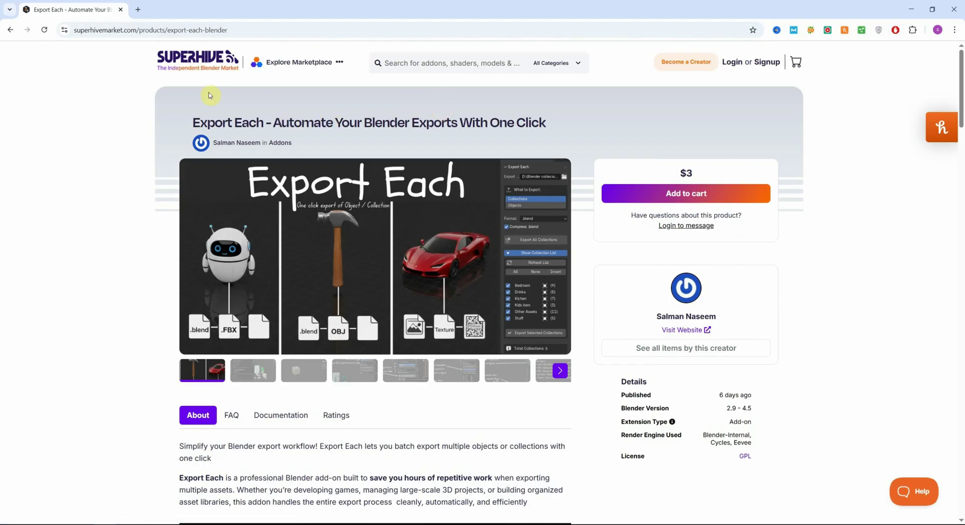
Highlight the Export Each product title on the Superhive add-on page
left_click_drag(195, 122, 272, 123)
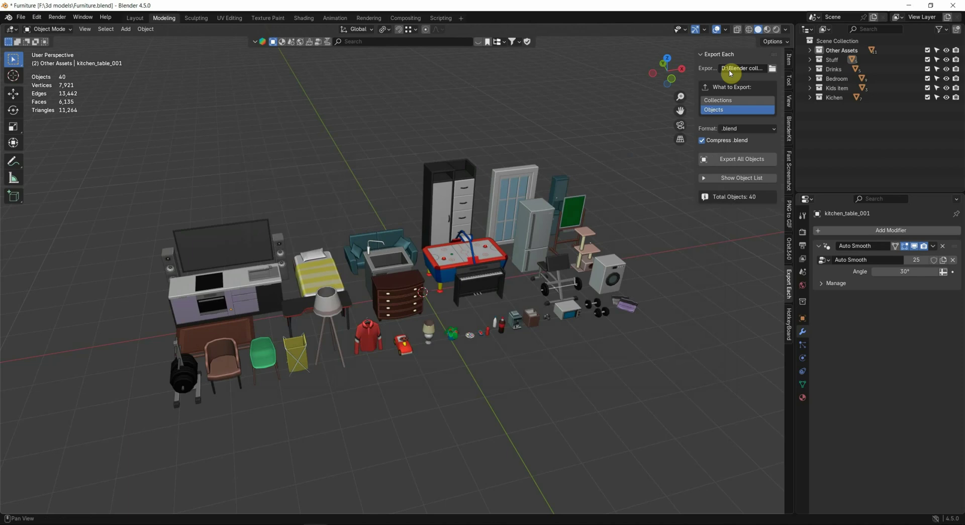
Switch Export Each's What to Export to Collections and its format from .blend to .fbx
left_click(722, 102)
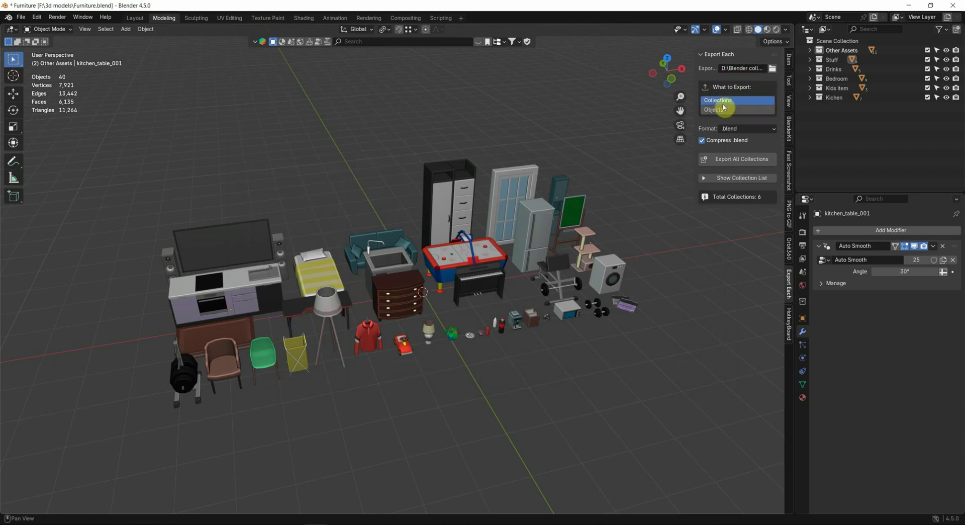
left_click(758, 131)
left_click(727, 129)
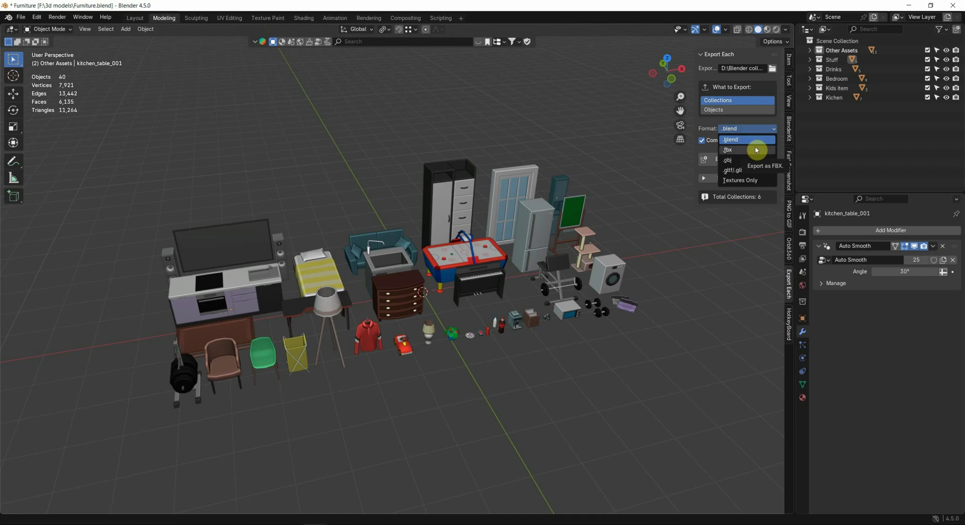
left_click(756, 150)
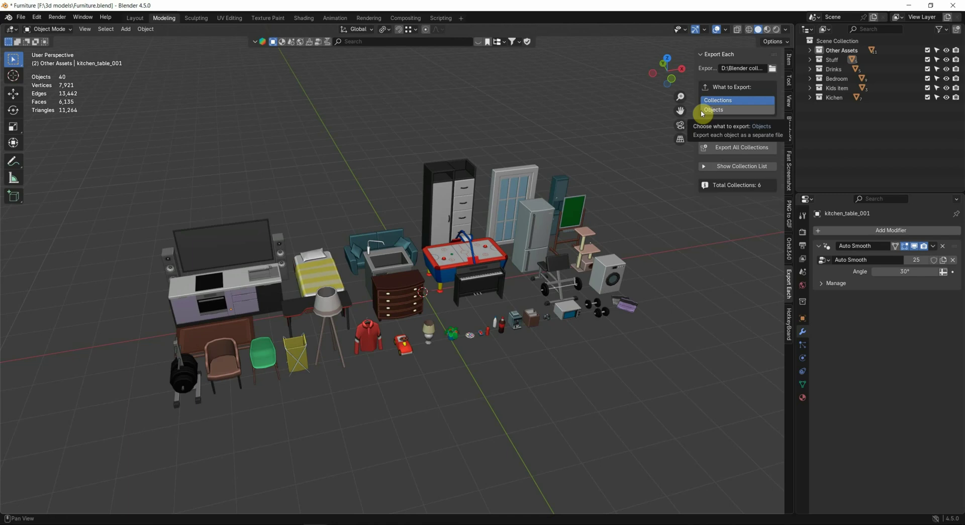
Export just the ticked Kichen and Stuff collections, then locate Kichen.fbx and Stuff.fbx in the folder
left_click(737, 168)
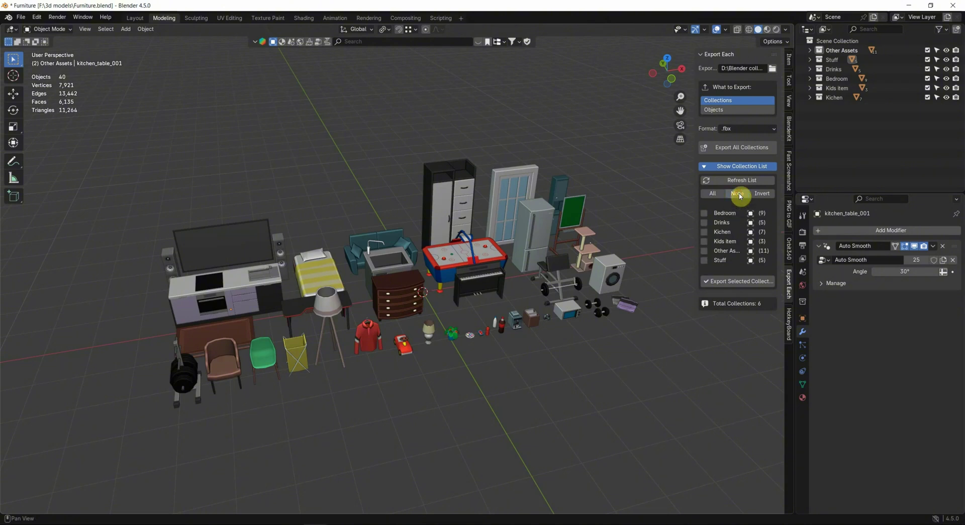
left_click(704, 231)
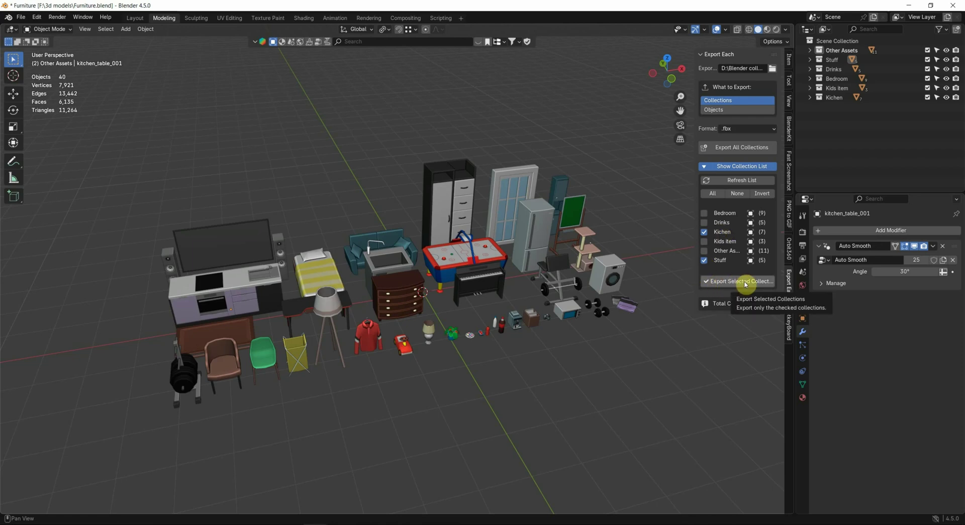
left_click(746, 282)
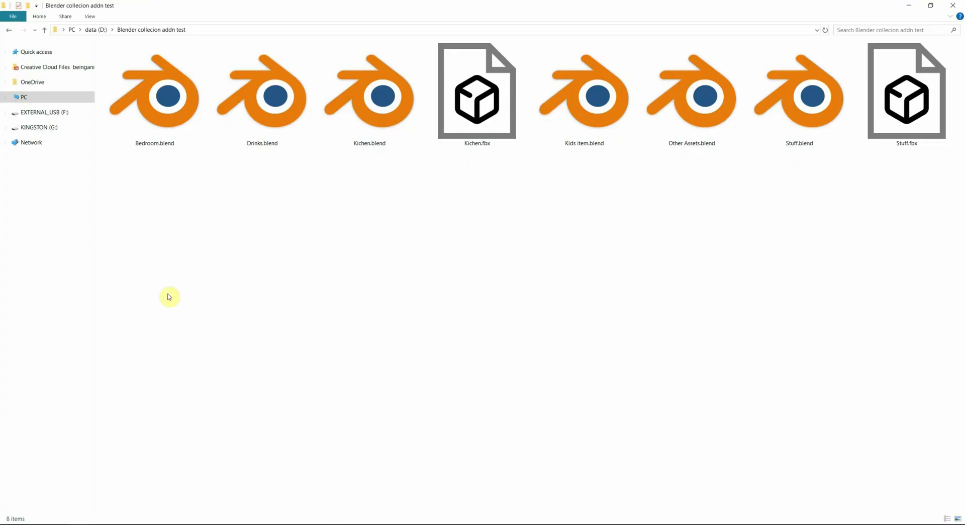
left_click(472, 107)
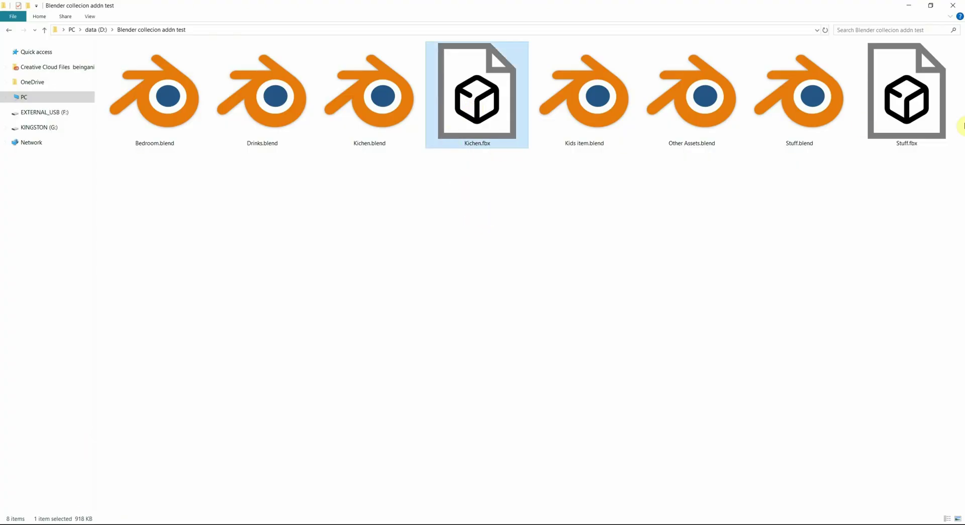
left_click(945, 128)
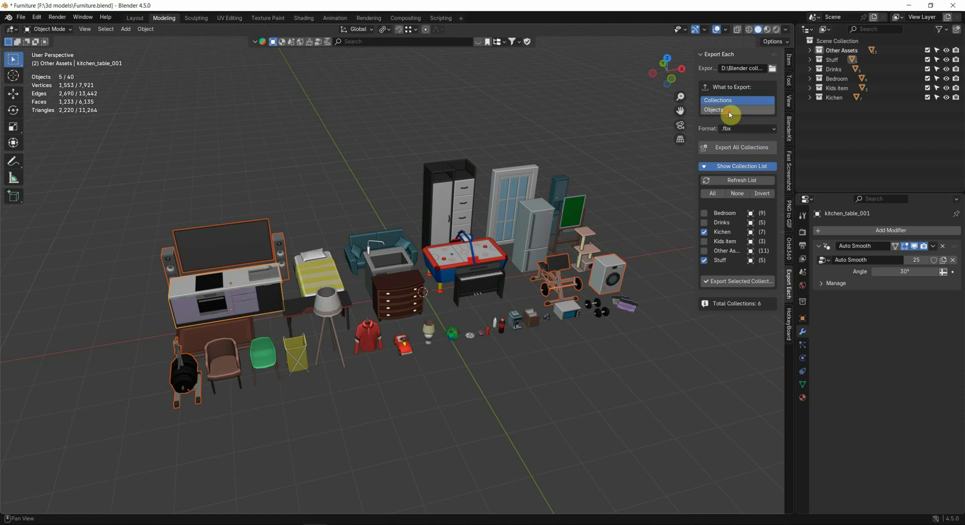
Export bed_001, office_table_001 and clothes_001 as separate .blend files, then drag clothes_001.blend into Blender
left_click(730, 110)
left_click(729, 181)
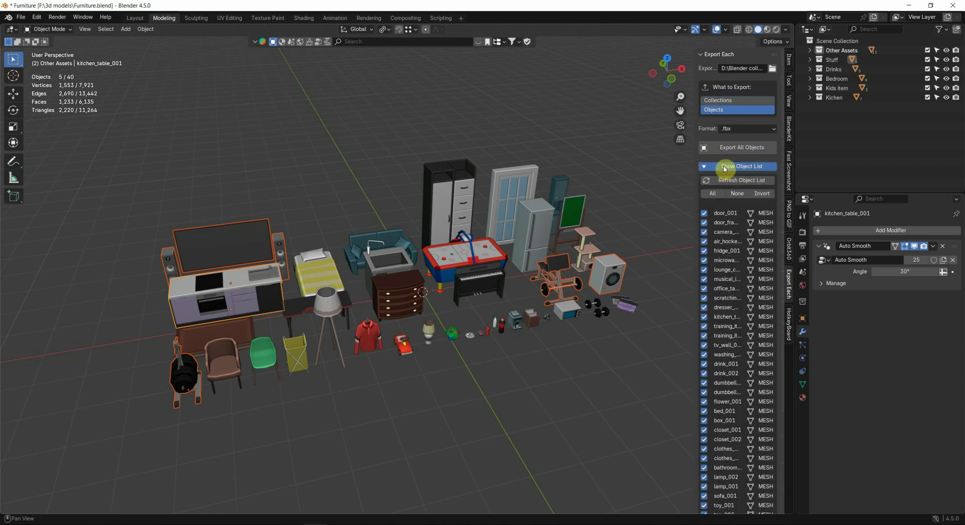
left_click(738, 194)
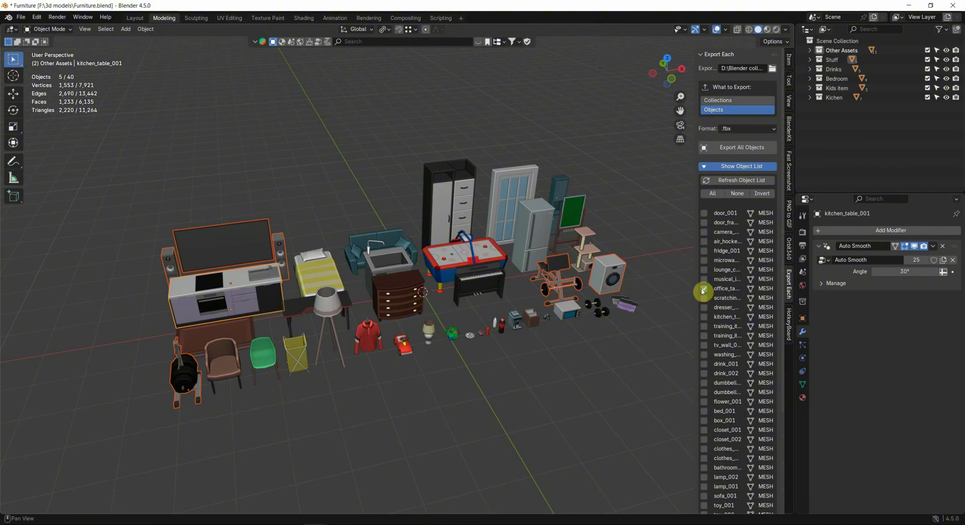
left_click(704, 411)
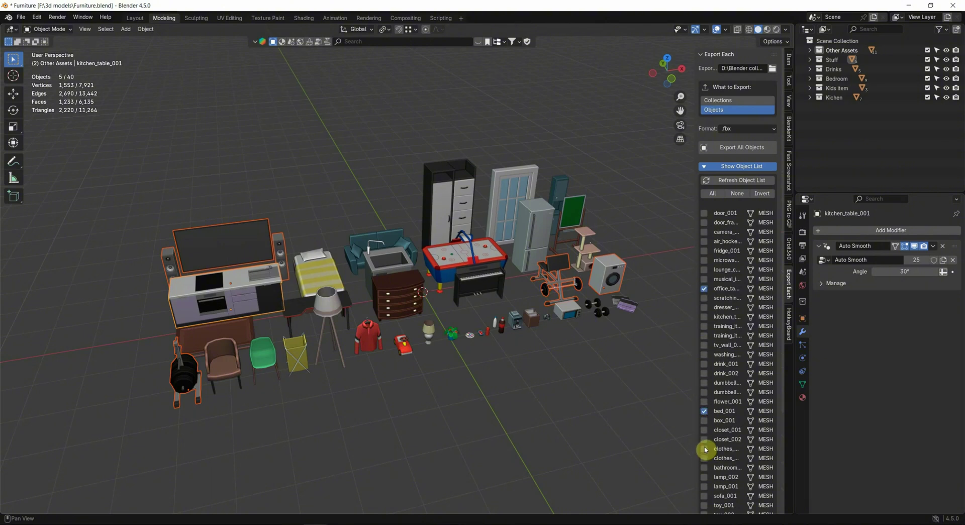
left_click(704, 449)
left_click(737, 129)
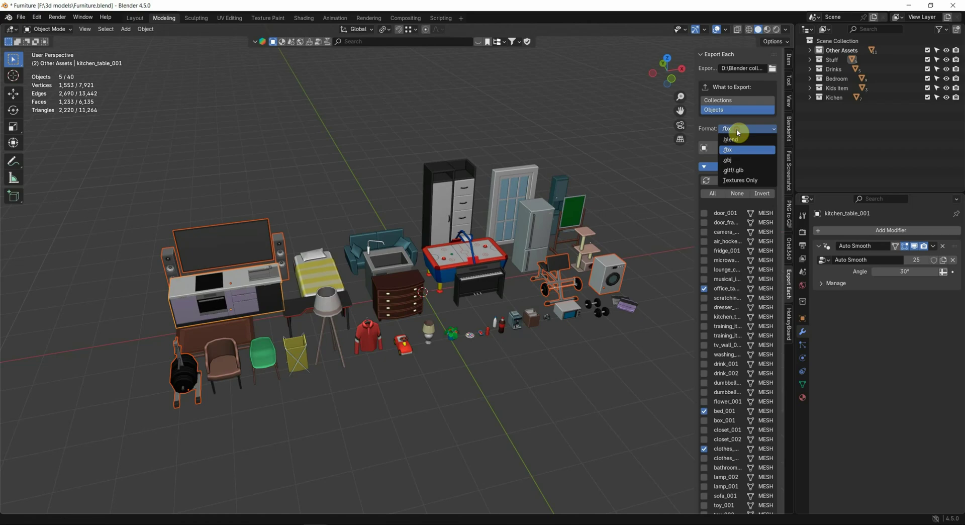
scroll(739, 359, "down", 5)
left_click(739, 484)
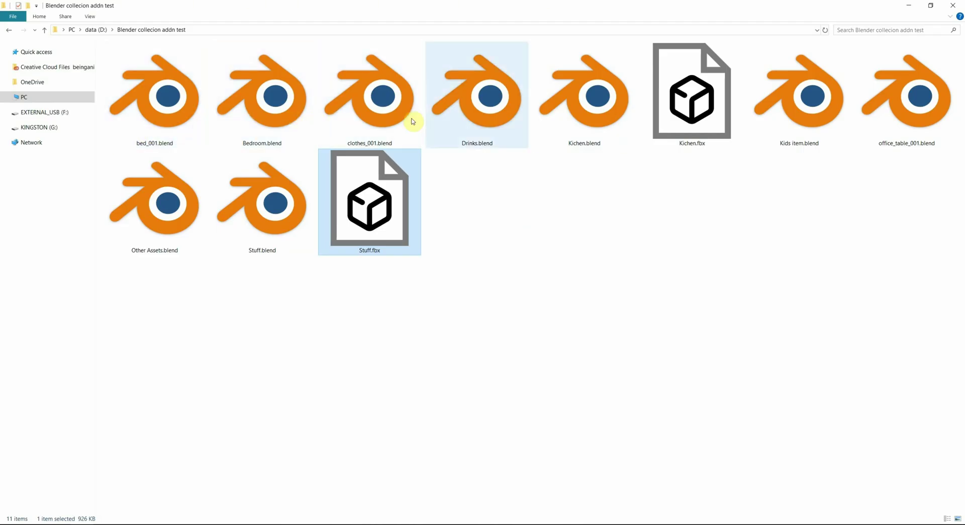
mouse_move(383, 120)
left_mouse_down()
mouse_move(321, 517)
mouse_move(370, 490)
mouse_move(295, 215)
left_mouse_up()
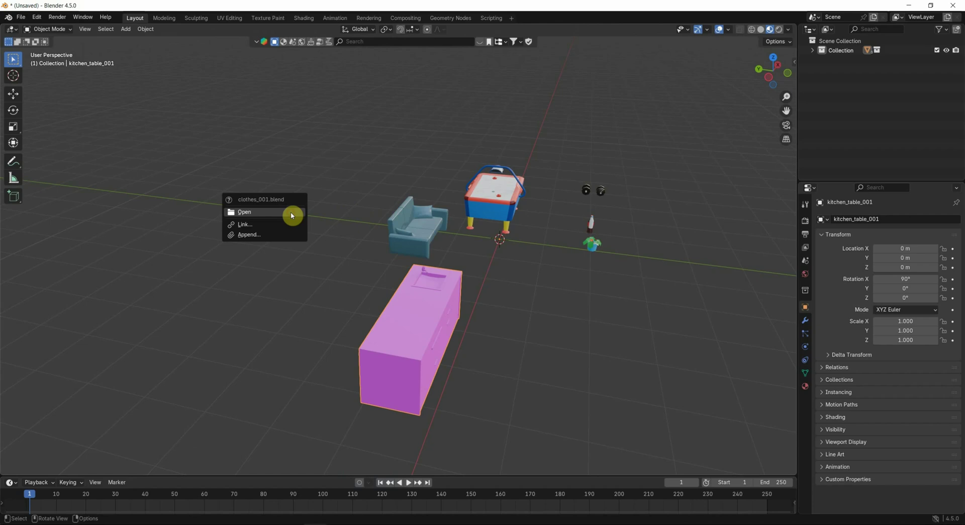
Open the dropped clothes_001.blend, which contains only the red jacket
left_click(295, 213)
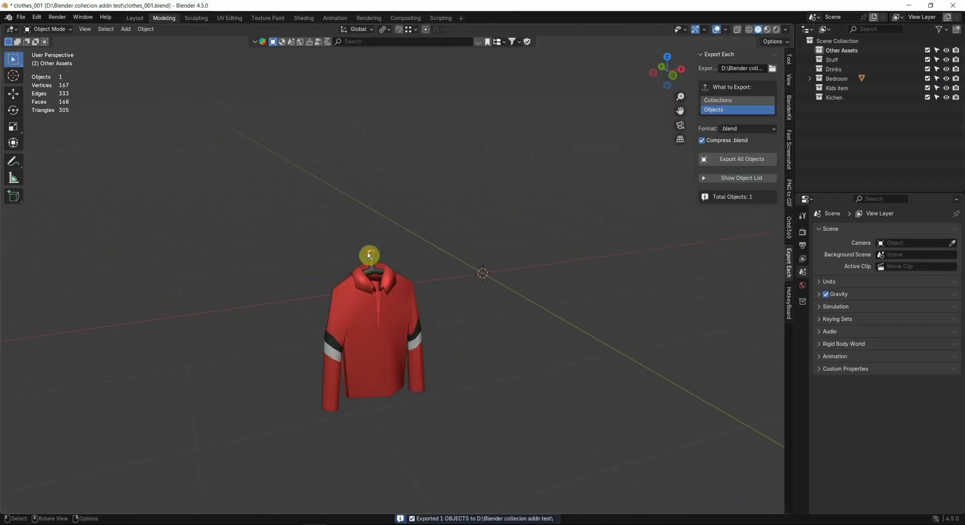